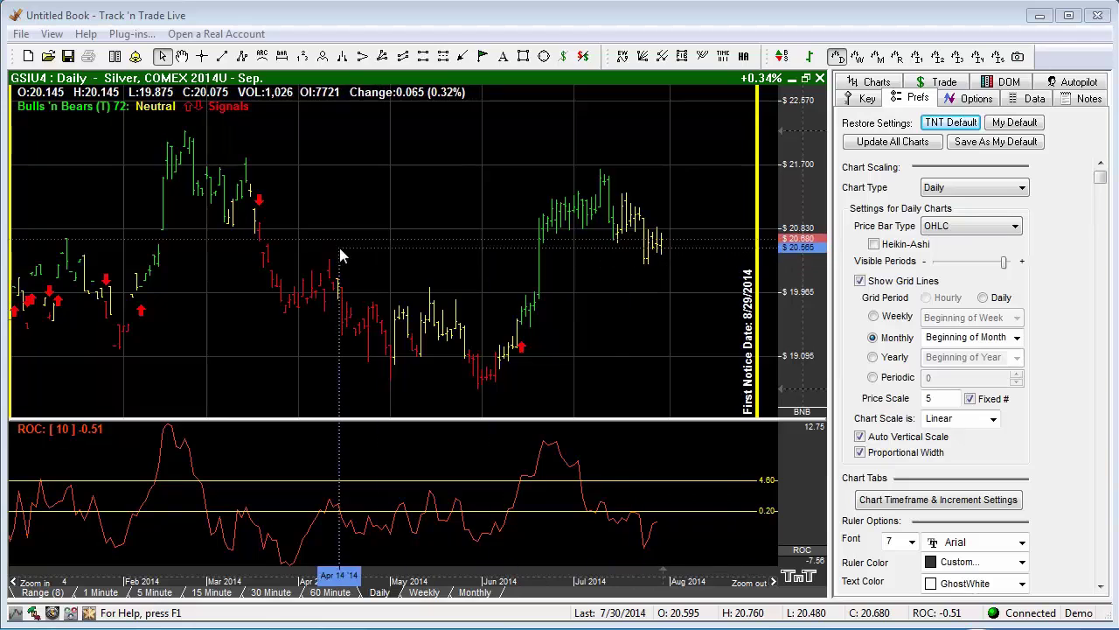
Pan the Silver daily chart with the Hand tool, then re-centre it on the price data
{"action": "left_click", "coordinate": [181, 58]}
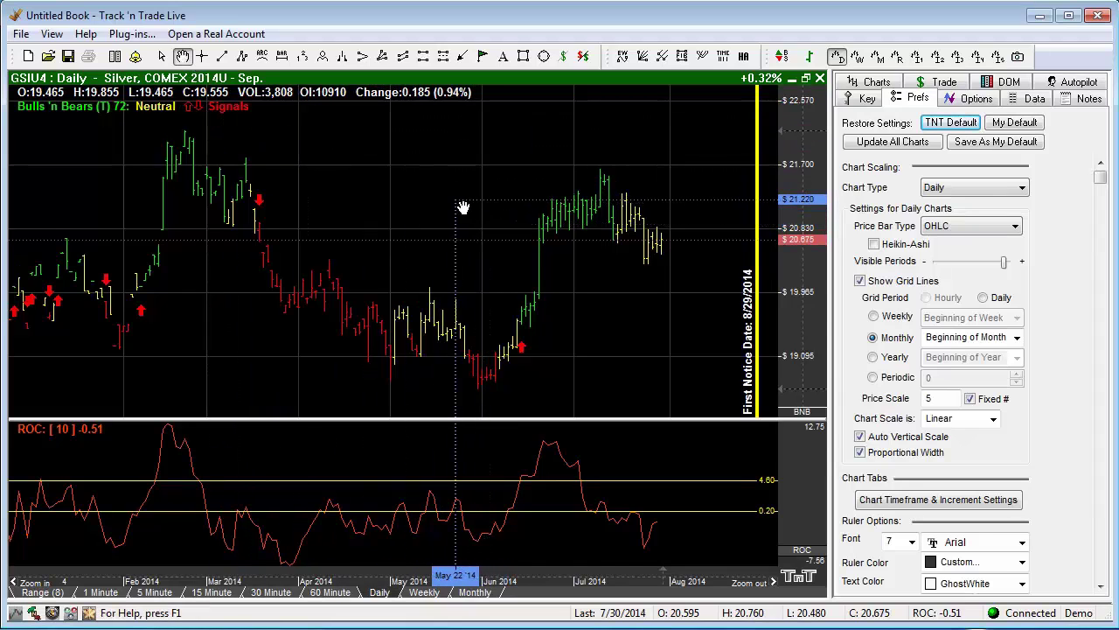
{"action": "left_click_drag", "start_coordinate": [463, 207], "coordinate": [478, 262]}
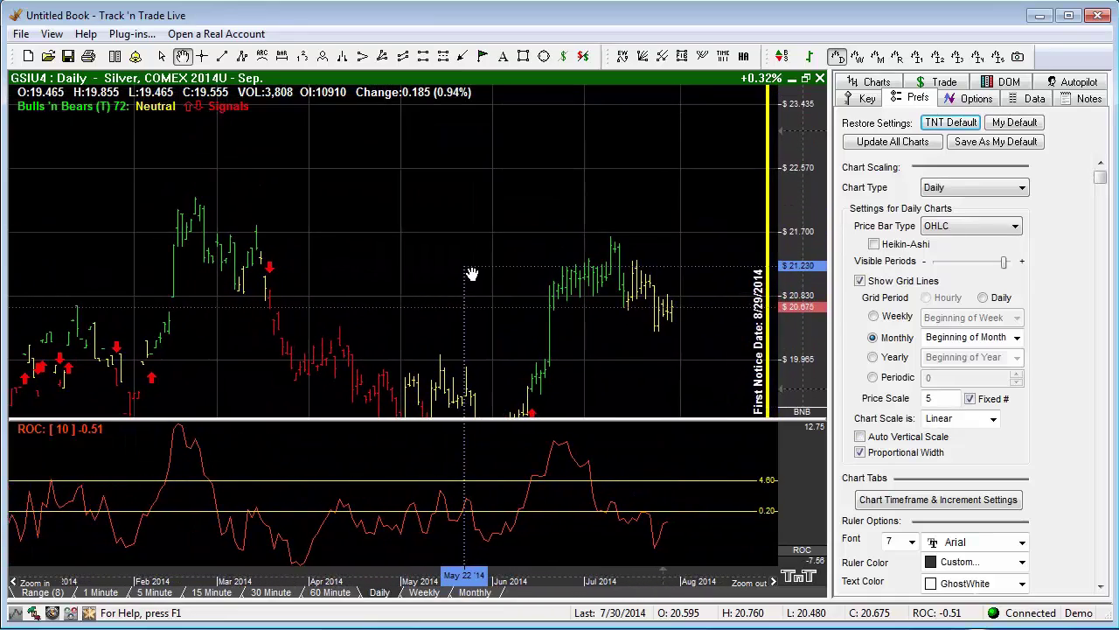
{"action": "left_click", "coordinate": [811, 58]}
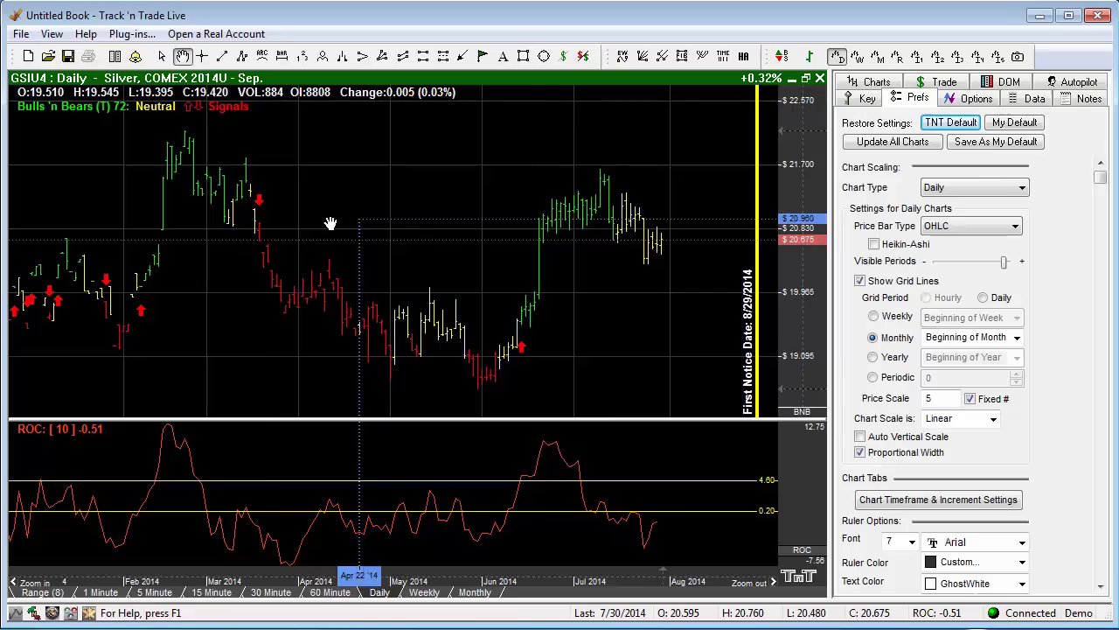
Place a crosshair on the July 10, 2014 high at 21.495, toggling horizontal and vertical lines off and on
{"action": "left_click", "coordinate": [203, 58]}
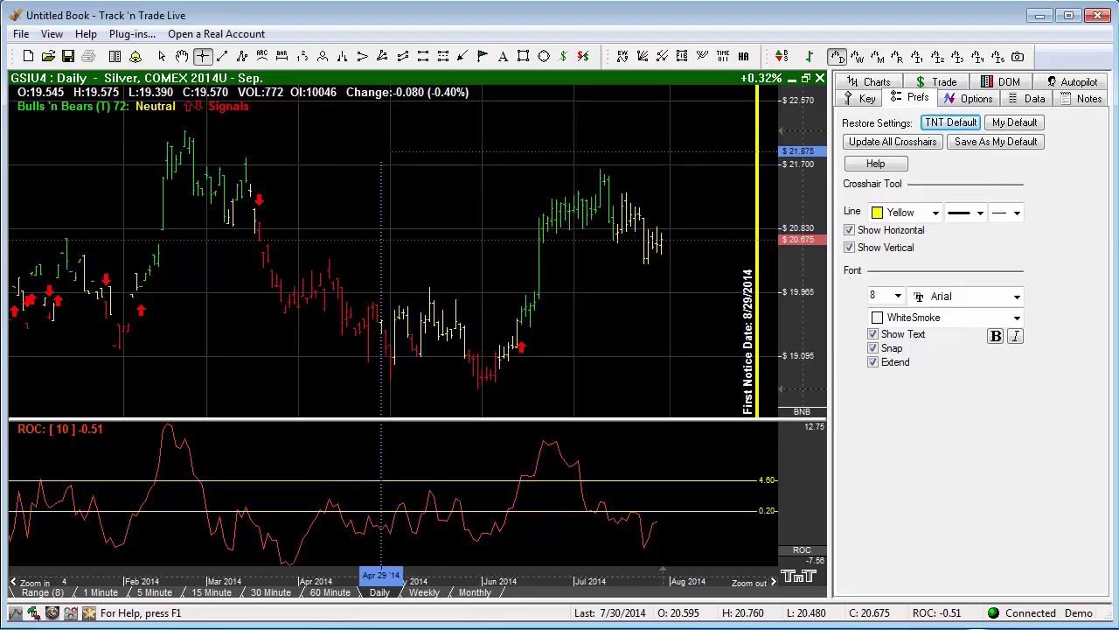
{"action": "left_click_drag", "start_coordinate": [382, 143], "coordinate": [600, 178]}
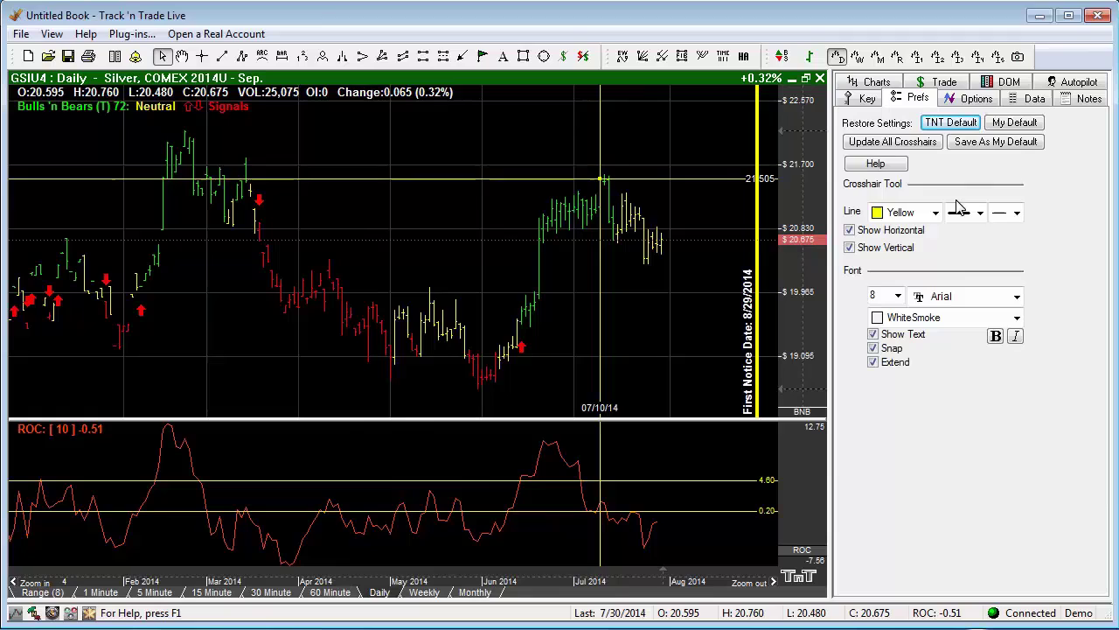
{"action": "left_click", "coordinate": [849, 230]}
{"action": "left_click", "coordinate": [849, 230]}
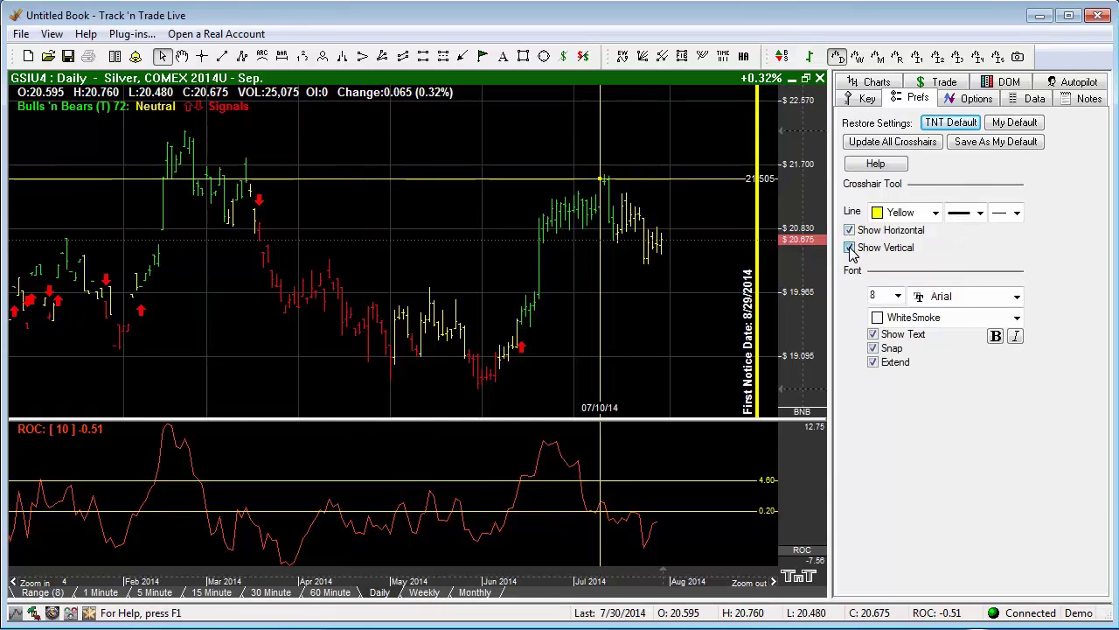
{"action": "left_click", "coordinate": [849, 247]}
{"action": "left_click", "coordinate": [849, 247]}
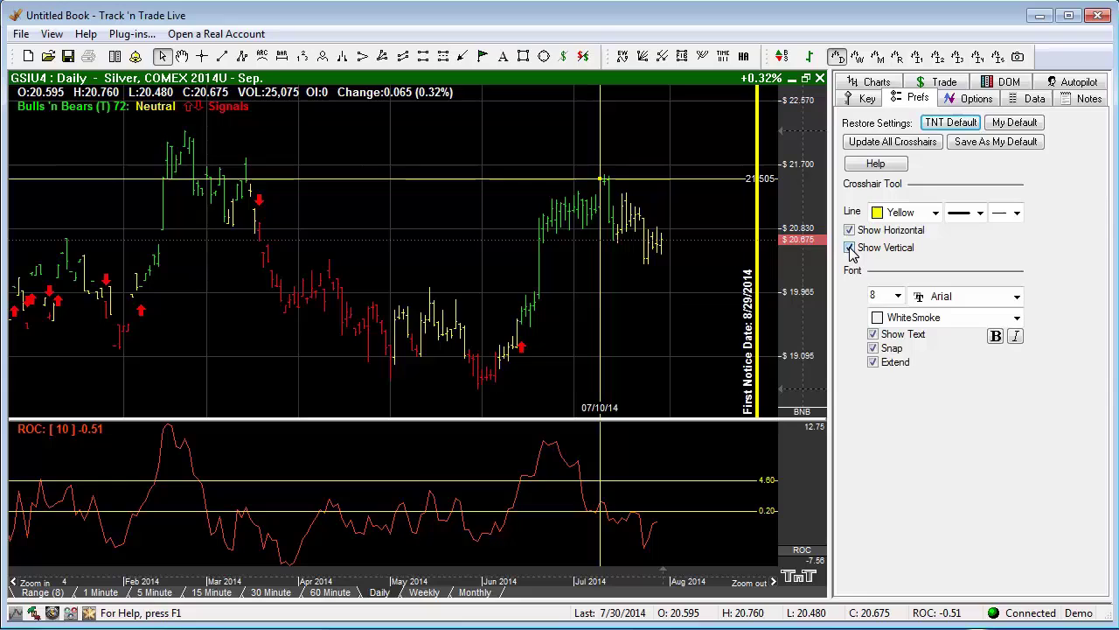
Set the crosshair label font size to 9, keeping Show Text, Snap and Extend enabled
{"action": "left_click", "coordinate": [899, 297]}
{"action": "left_click", "coordinate": [896, 322]}
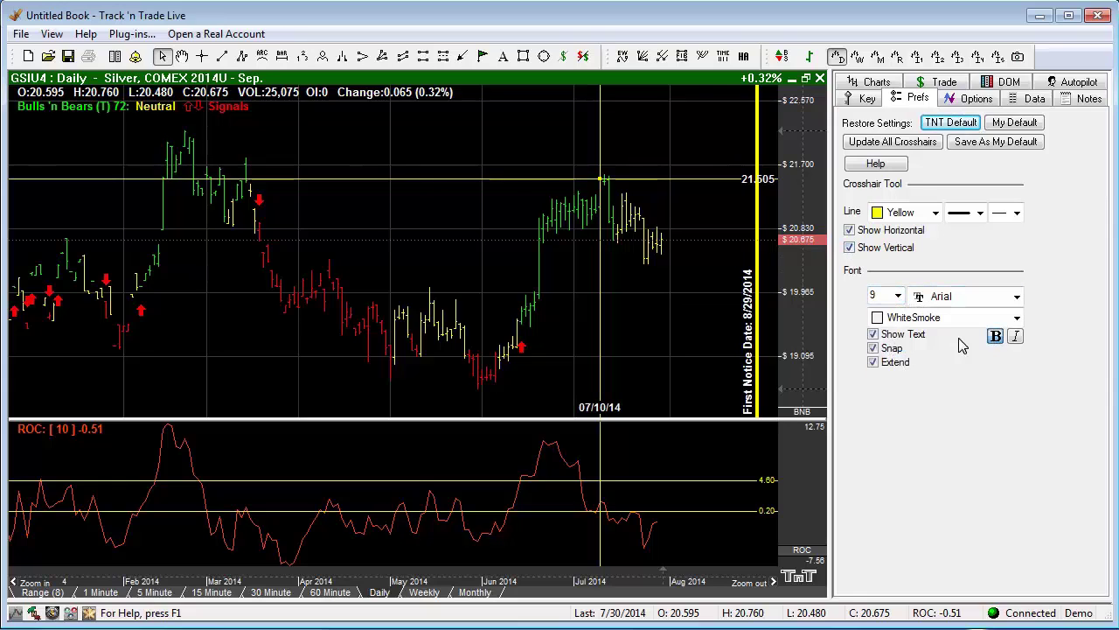
{"action": "left_click", "coordinate": [874, 335]}
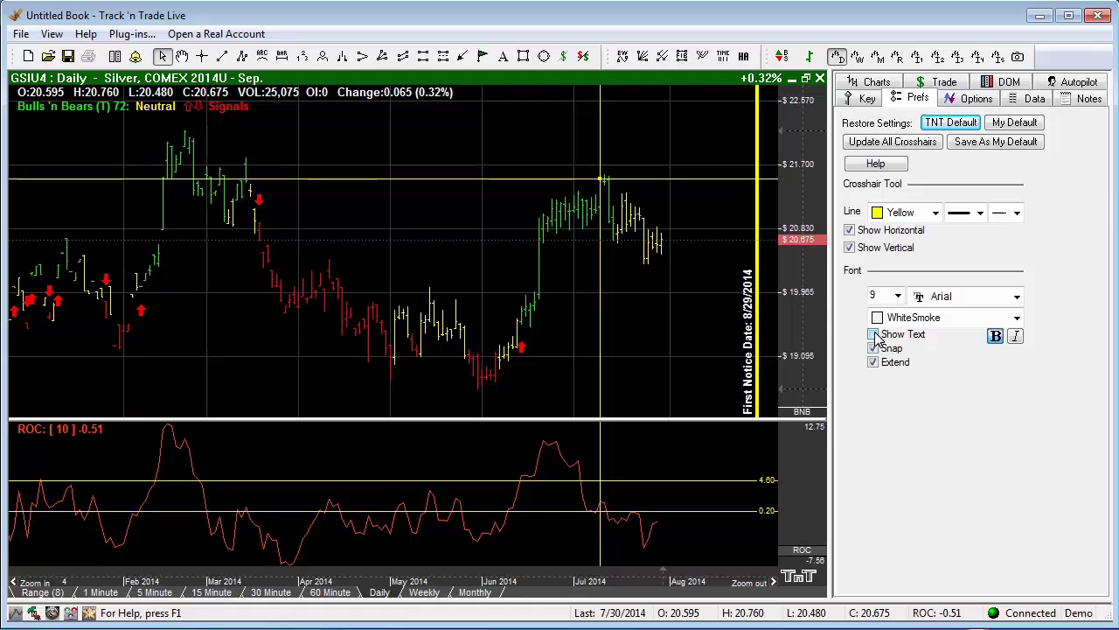
{"action": "left_click", "coordinate": [874, 334]}
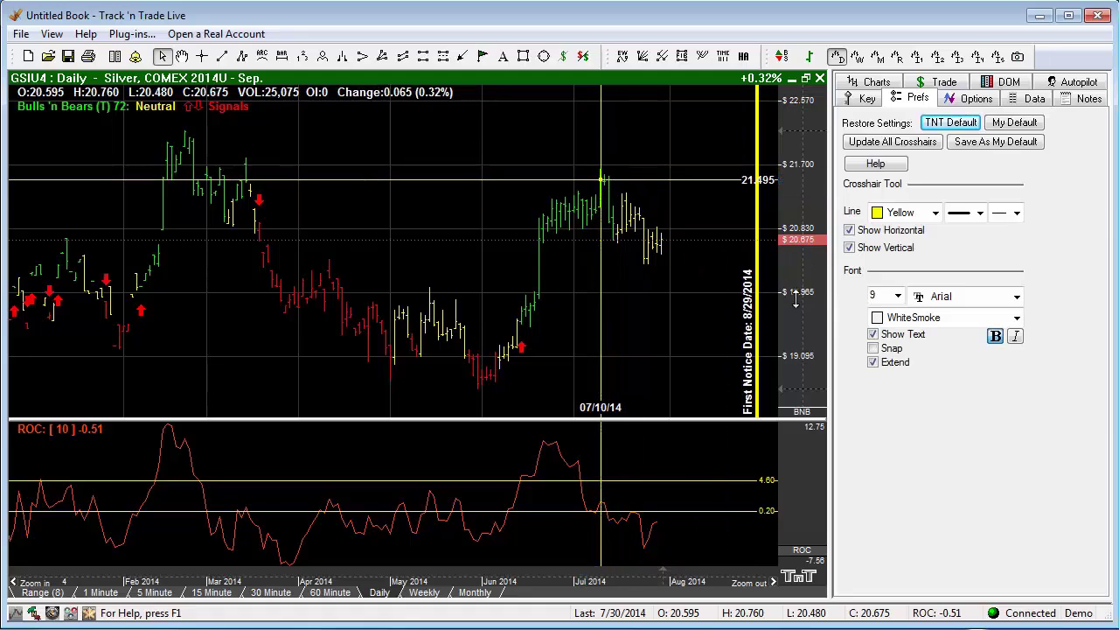
{"action": "left_click", "coordinate": [873, 348]}
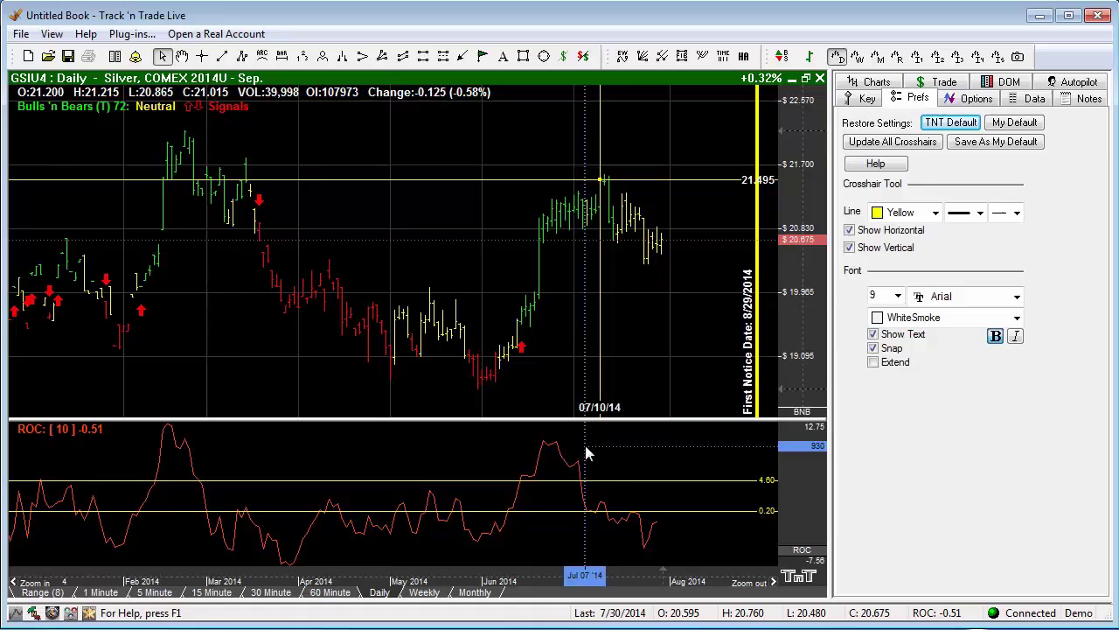
{"action": "left_click", "coordinate": [875, 364]}
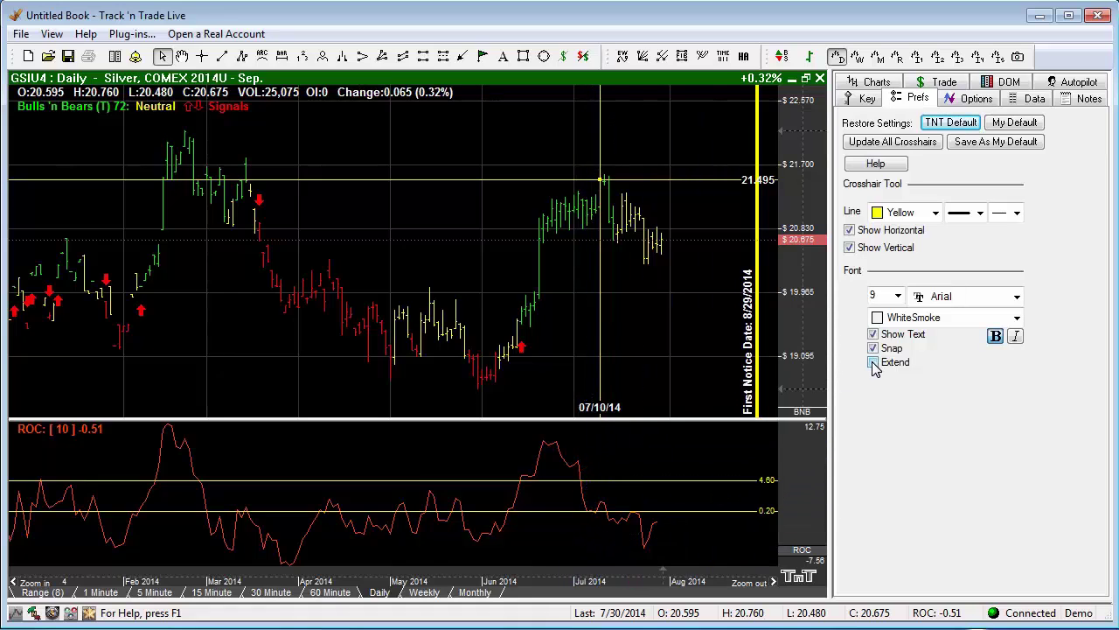
{"action": "left_click", "coordinate": [874, 363]}
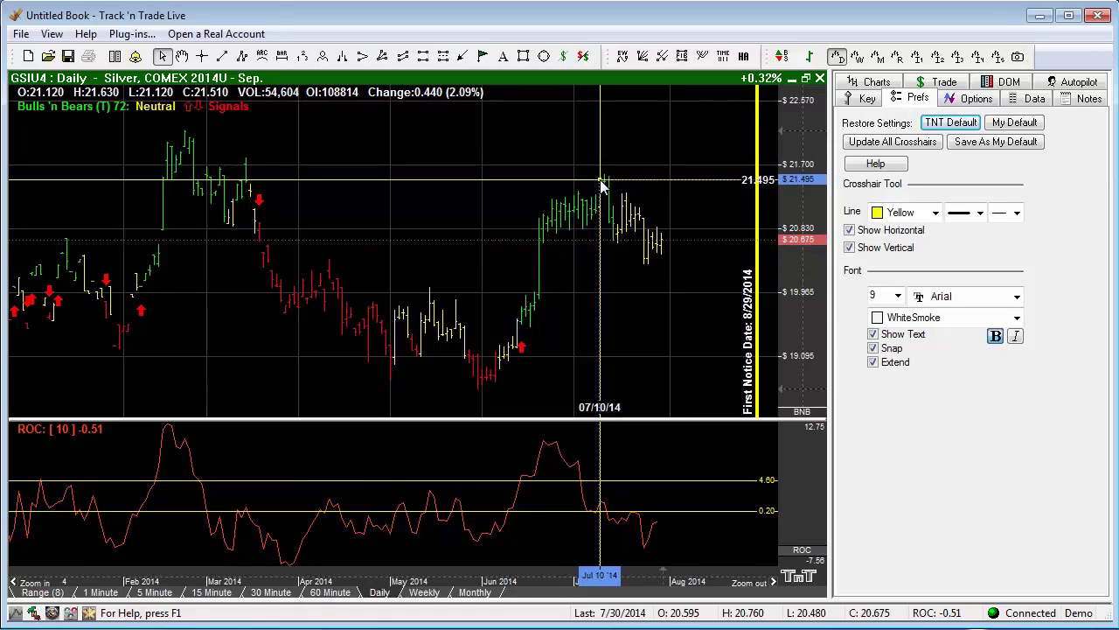
Delete the 21.495 crosshair through its right-click menu
{"action": "right_click", "coordinate": [601, 184]}
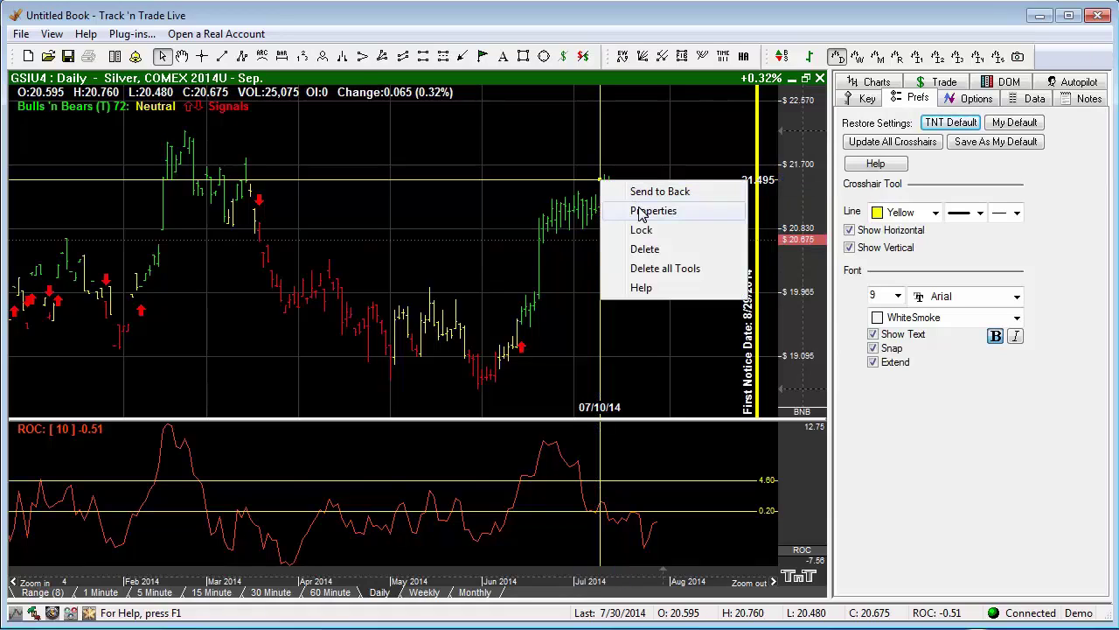
{"action": "left_click", "coordinate": [645, 250]}
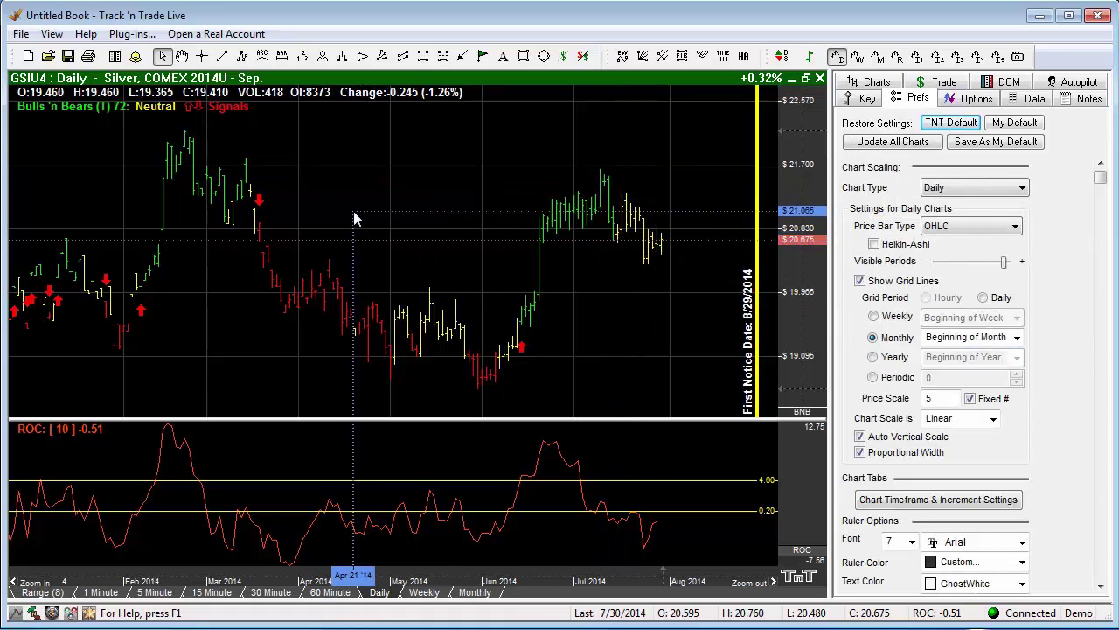
Draw a yellow trendline from the February high down to late June, leaving Linear Extensions off
{"action": "left_click", "coordinate": [222, 56]}
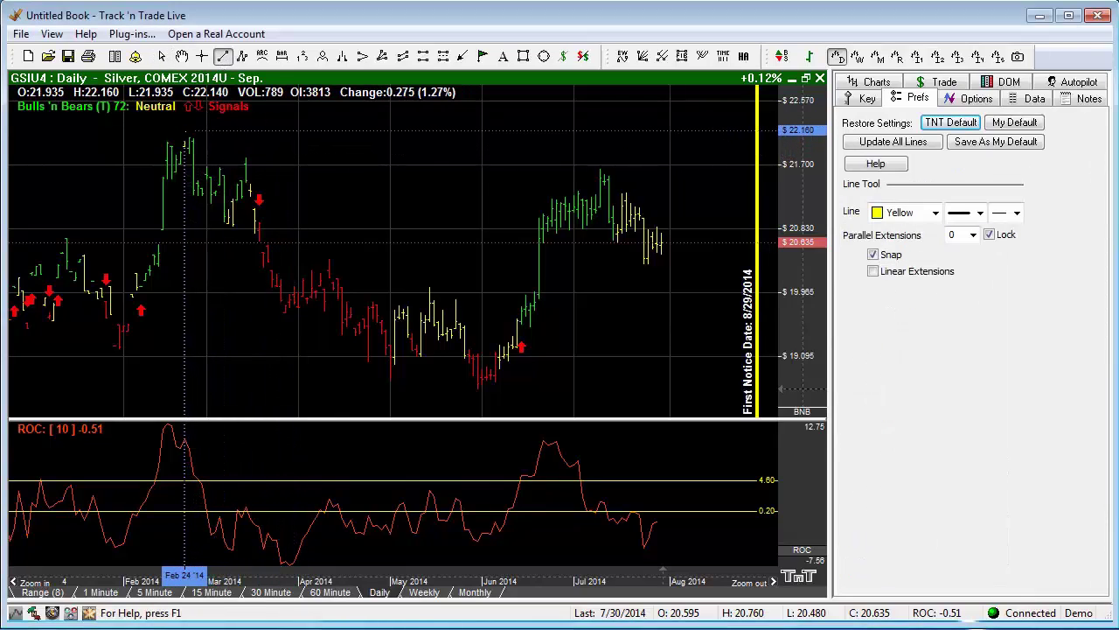
{"action": "left_click_drag", "start_coordinate": [185, 131], "coordinate": [560, 359]}
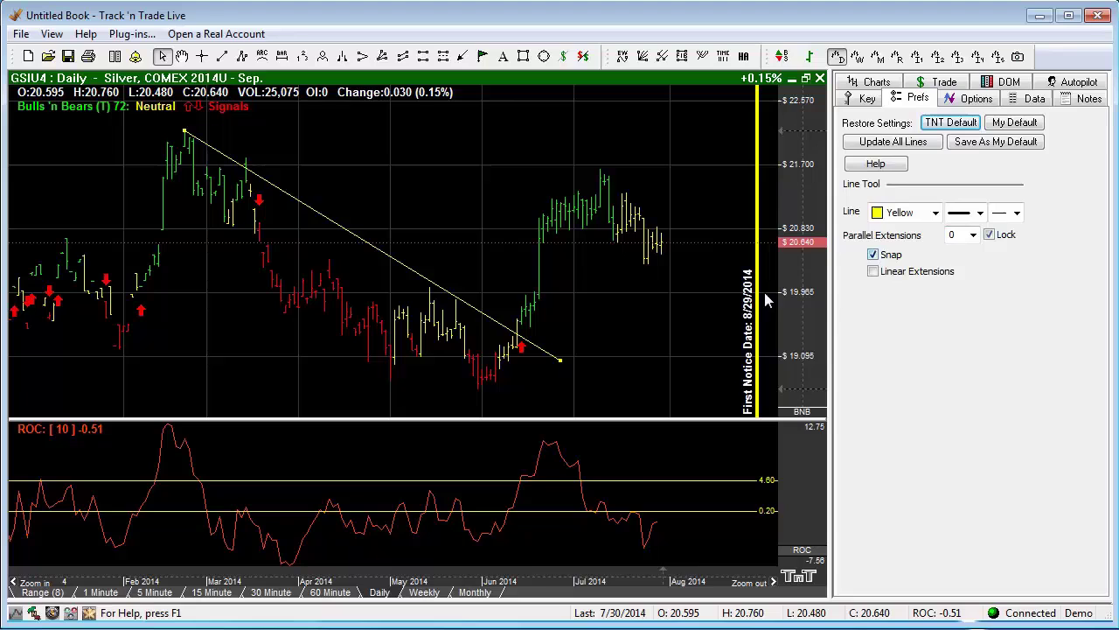
{"action": "mouse_move", "coordinate": [561, 360]}
{"action": "left_mouse_down"}
{"action": "mouse_move", "coordinate": [530, 300]}
{"action": "mouse_move", "coordinate": [530, 326]}
{"action": "mouse_move", "coordinate": [556, 360]}
{"action": "left_mouse_up"}
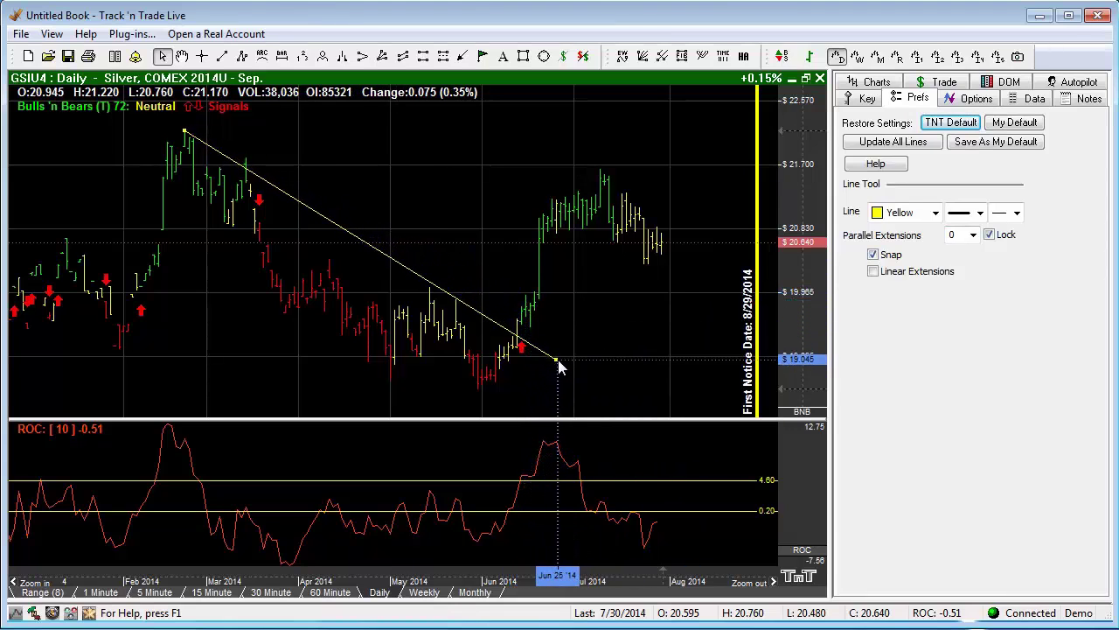
{"action": "left_click", "coordinate": [873, 272]}
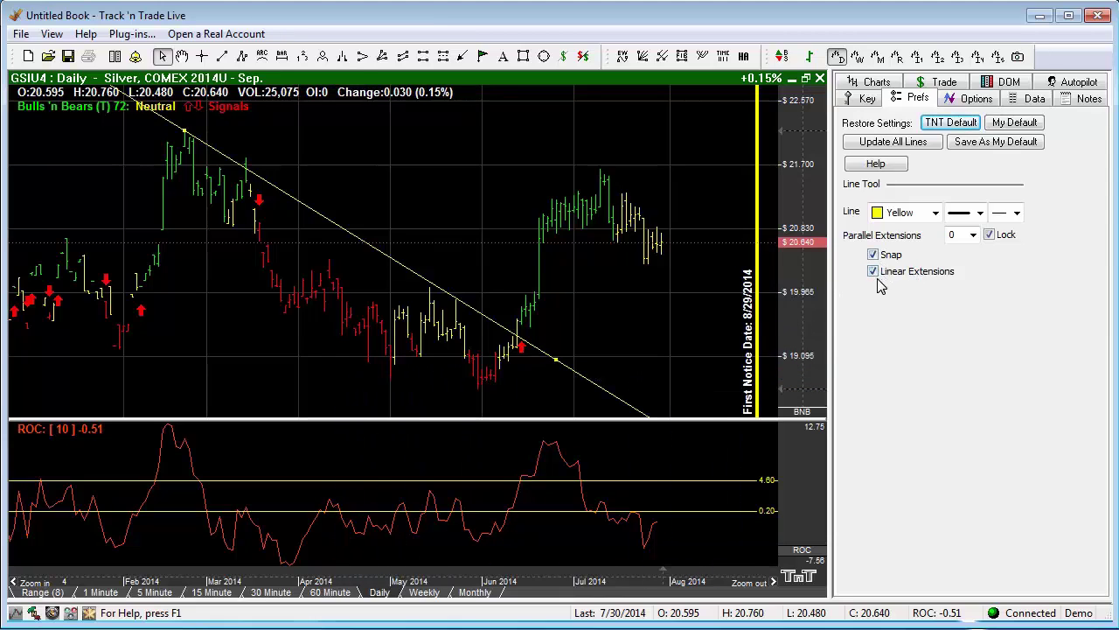
{"action": "left_click", "coordinate": [874, 273]}
Add 3 parallel lines beside the trendline and spread them farther apart
{"action": "left_click", "coordinate": [973, 234]}
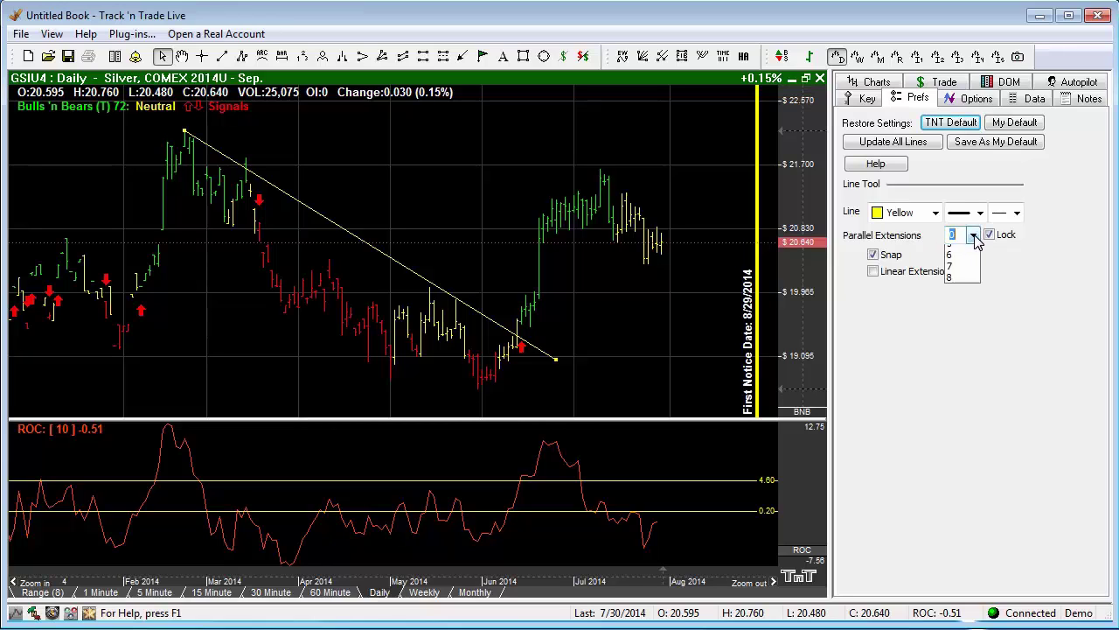
{"action": "left_click", "coordinate": [970, 286]}
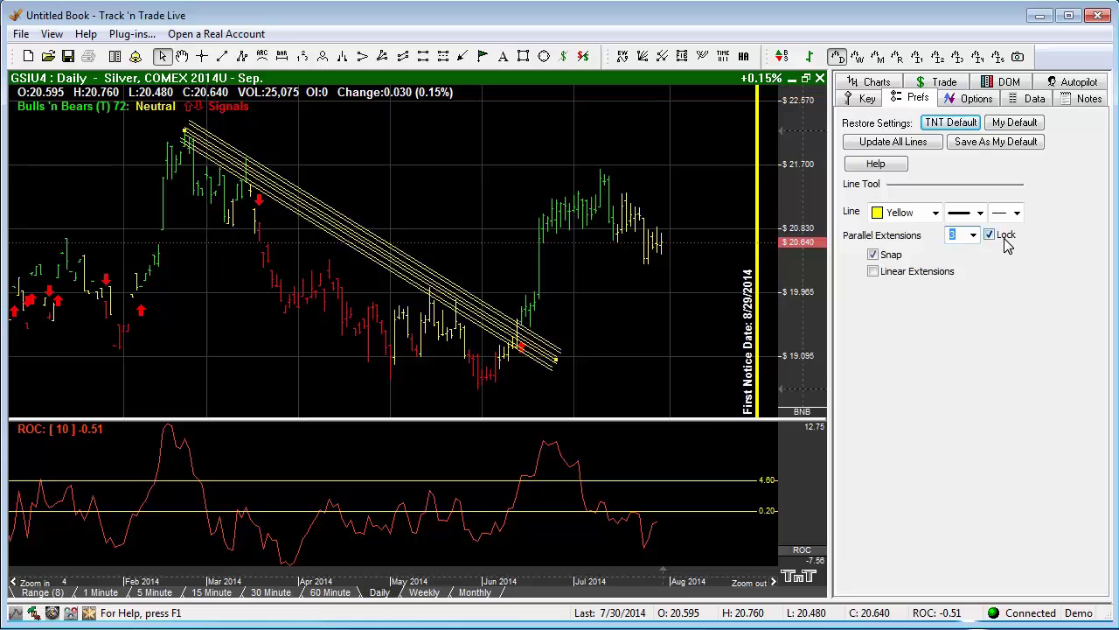
{"action": "left_click", "coordinate": [437, 278]}
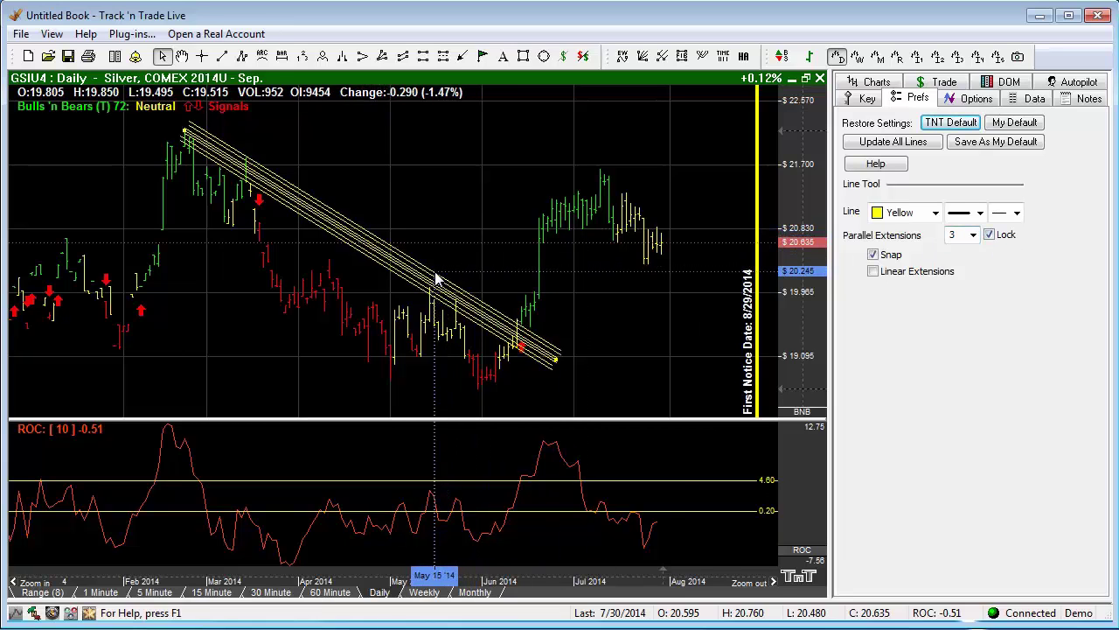
{"action": "left_click_drag", "start_coordinate": [438, 278], "coordinate": [544, 144]}
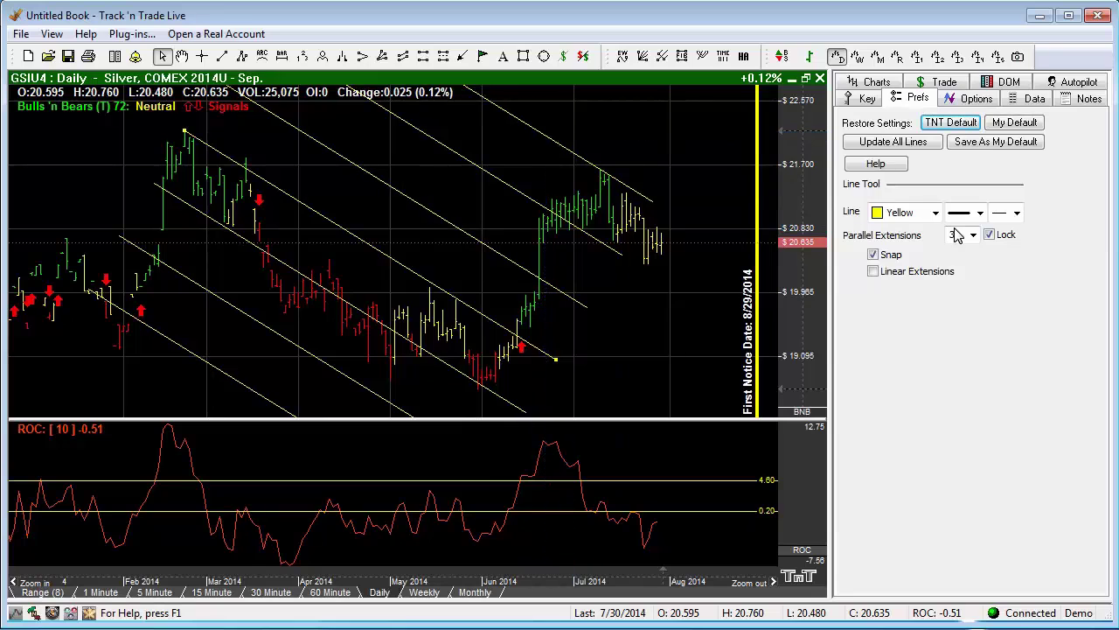
Unlock the parallel spacing, reposition the channel lines, then delete the whole channel drawing
{"action": "left_click", "coordinate": [989, 234]}
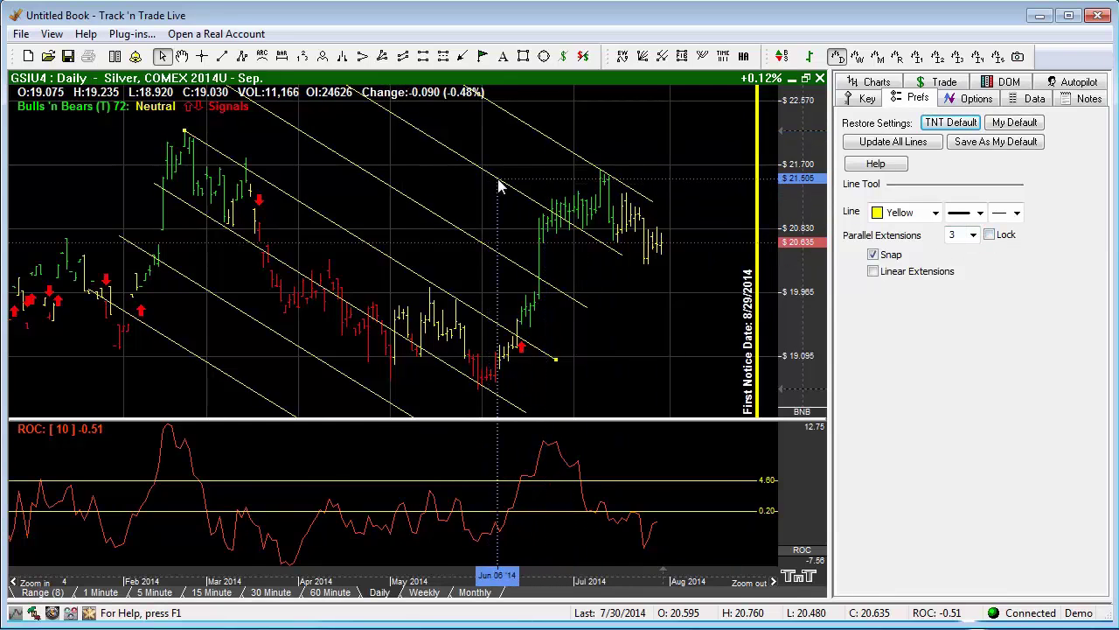
{"action": "left_click_drag", "start_coordinate": [498, 185], "coordinate": [470, 247]}
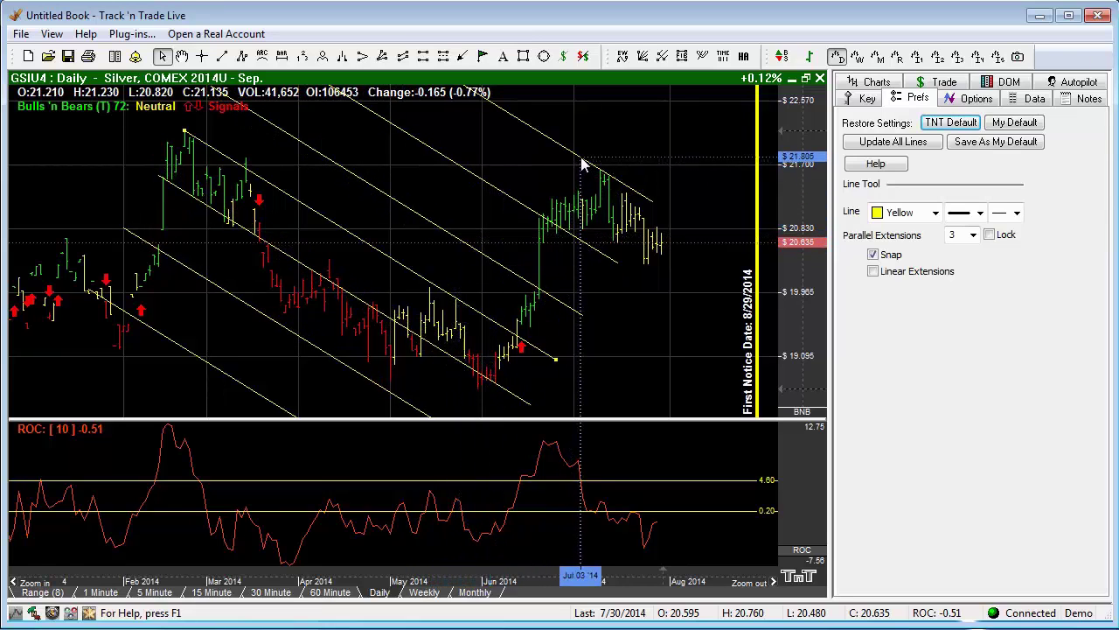
{"action": "mouse_move", "coordinate": [583, 163]}
{"action": "left_mouse_down"}
{"action": "mouse_move", "coordinate": [567, 190]}
{"action": "mouse_move", "coordinate": [592, 170]}
{"action": "left_mouse_up"}
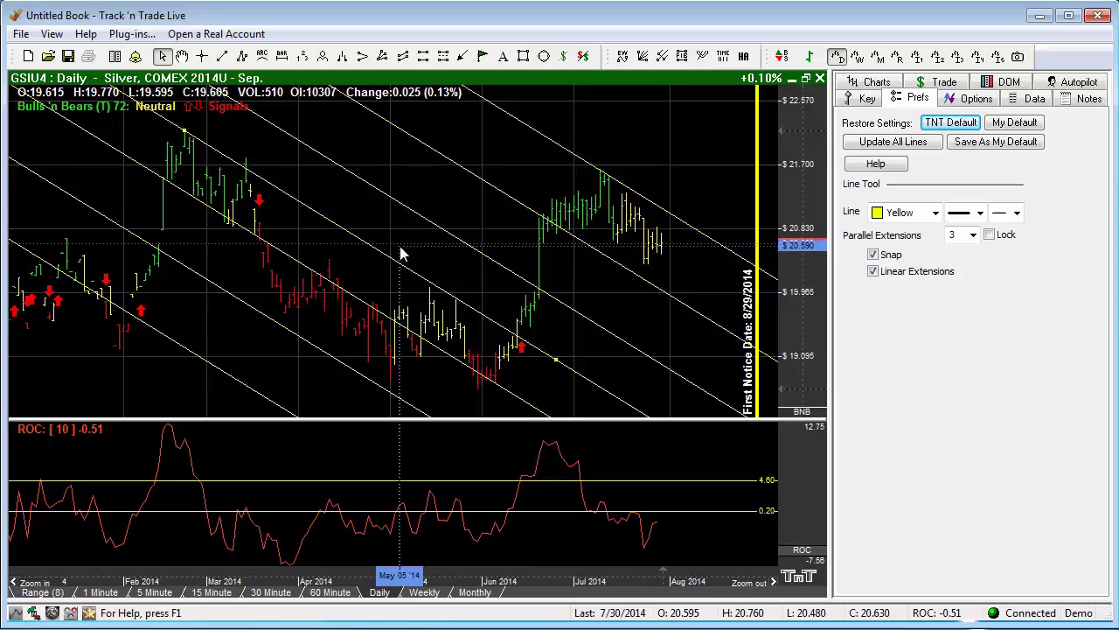
{"action": "key", "text": "Delete"}
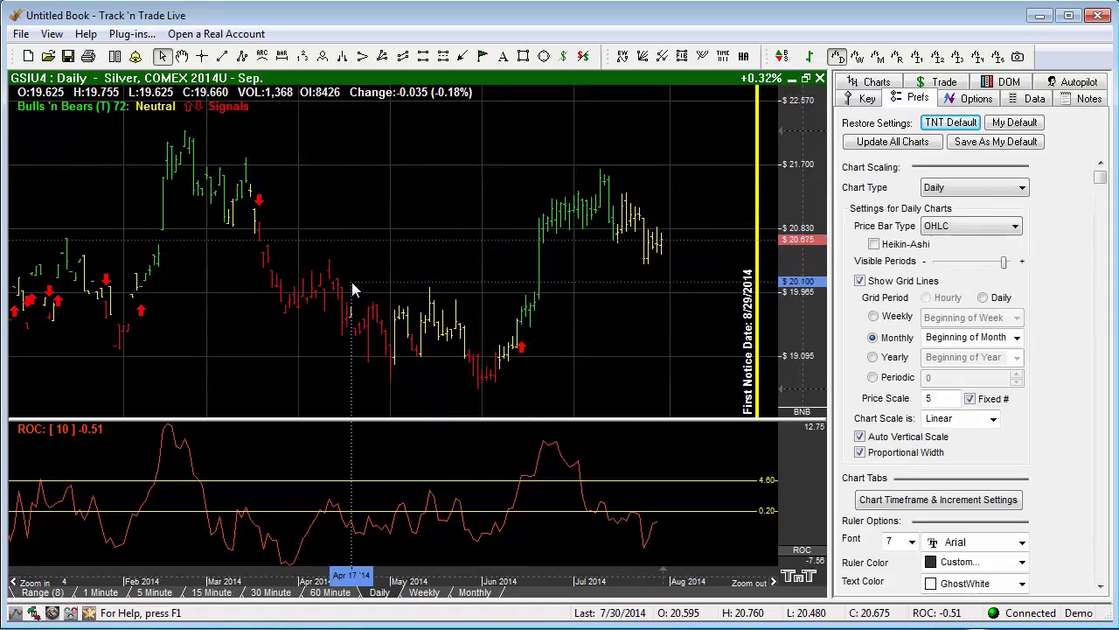
Start a multi-line zigzag from the January low through the March and April swings to the mid-May high
{"action": "left_click", "coordinate": [243, 57]}
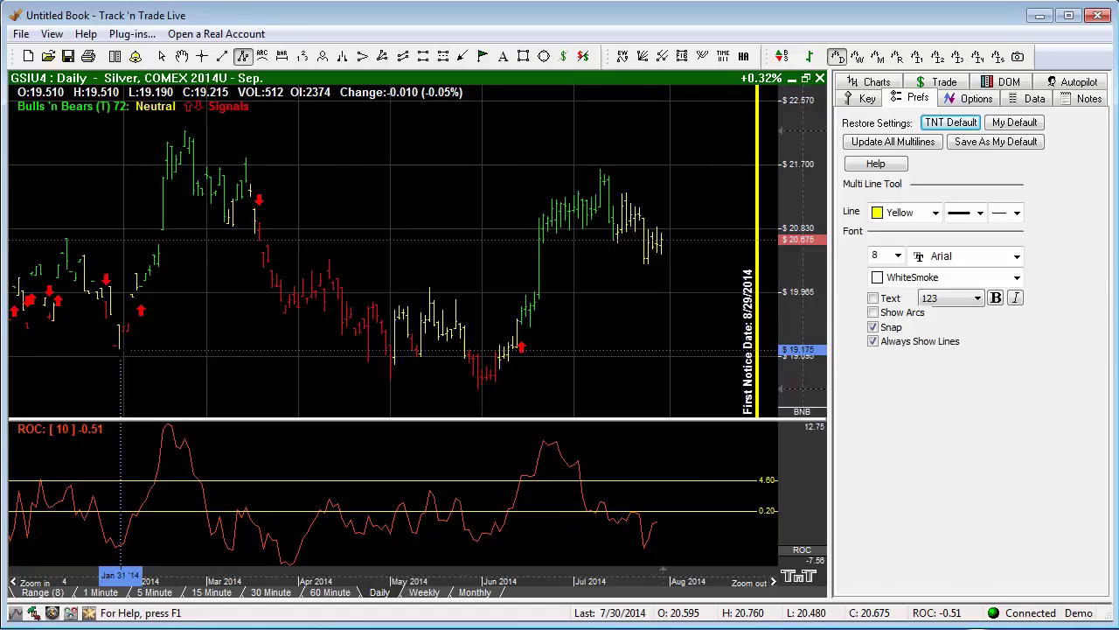
{"action": "left_click_drag", "start_coordinate": [120, 348], "coordinate": [184, 132]}
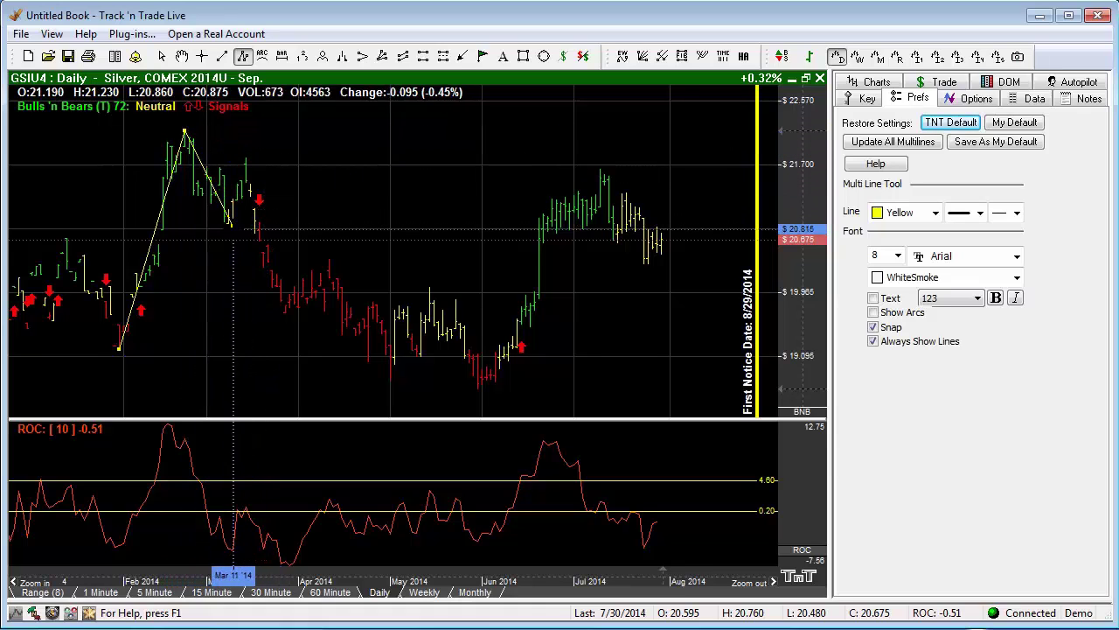
{"action": "left_click", "coordinate": [231, 226]}
{"action": "left_click", "coordinate": [246, 158]}
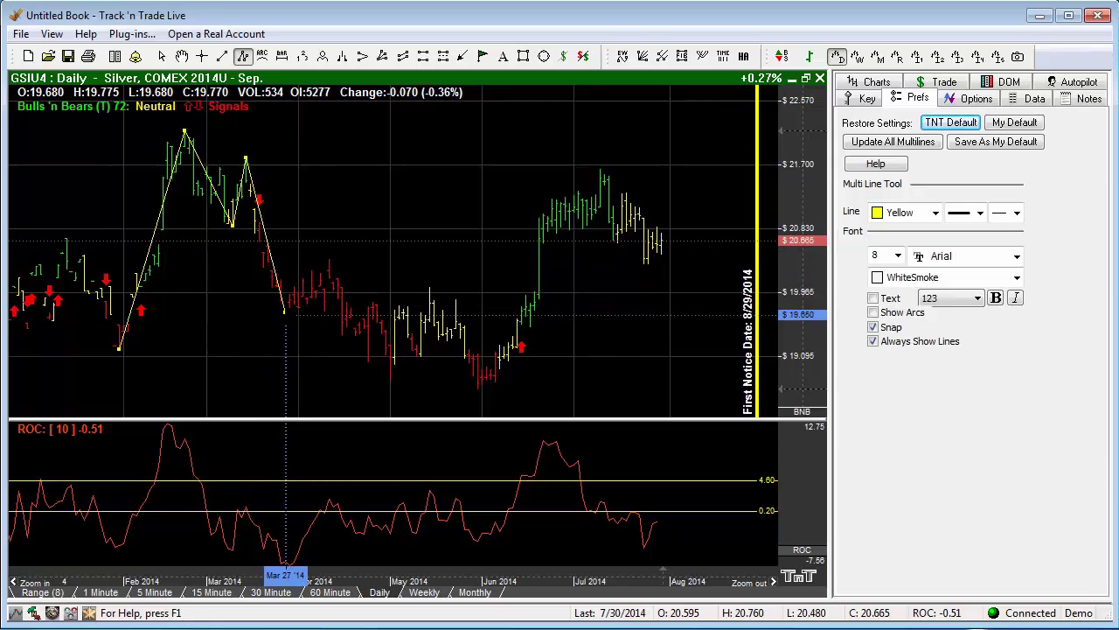
{"action": "left_click", "coordinate": [285, 311]}
{"action": "left_click", "coordinate": [329, 261]}
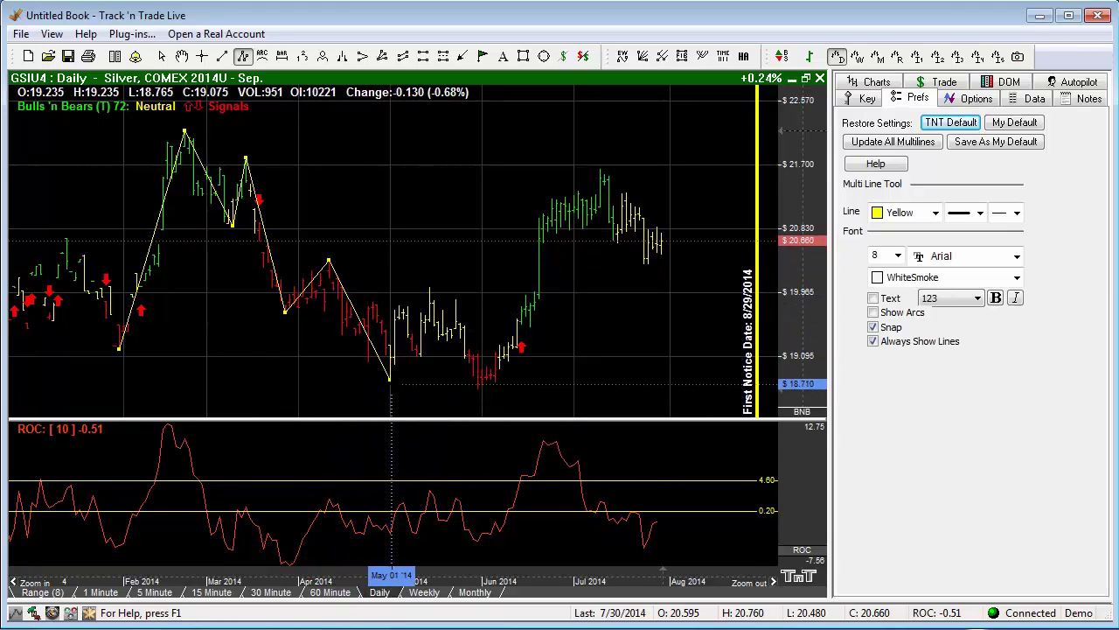
{"action": "left_click", "coordinate": [390, 380]}
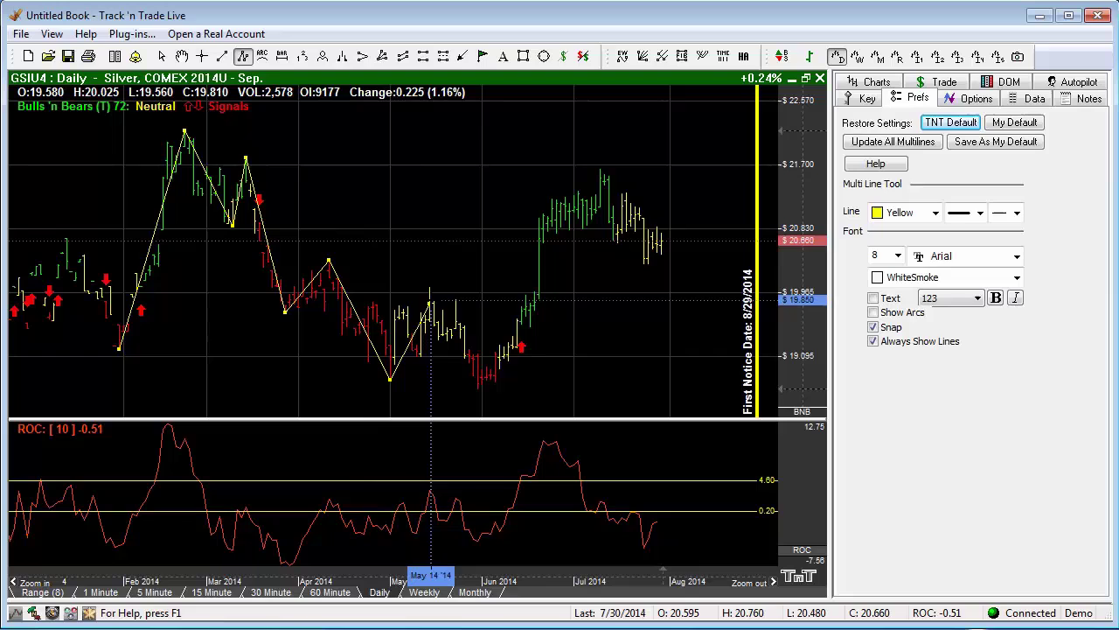
{"action": "left_click", "coordinate": [433, 288]}
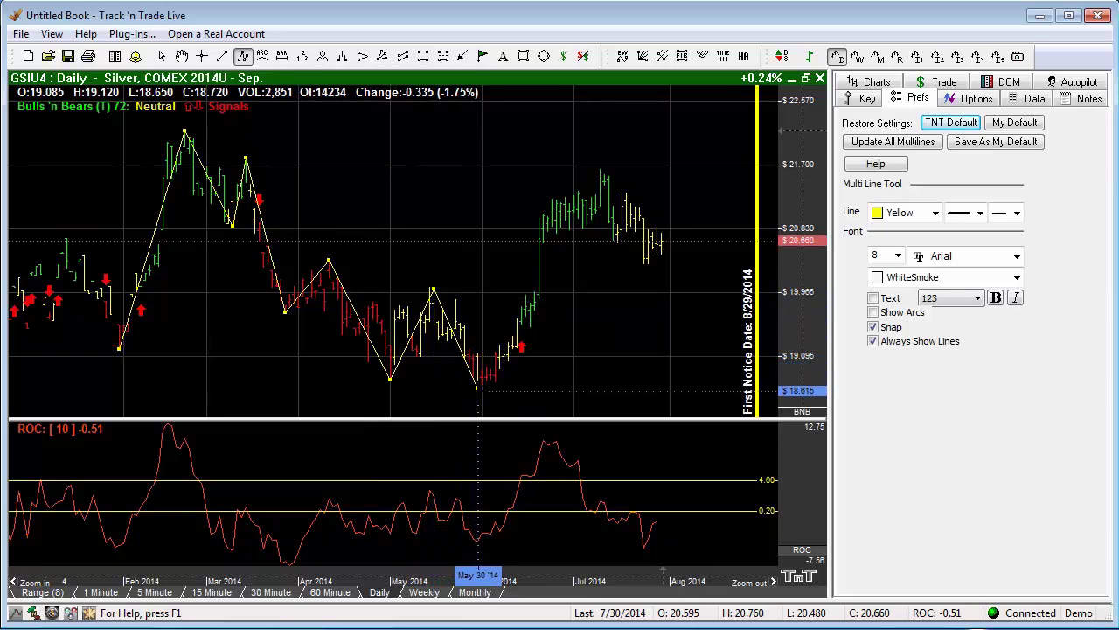
Continue the zigzag through the May 30 low, June 20 high and several July swing points
{"action": "left_click", "coordinate": [477, 388]}
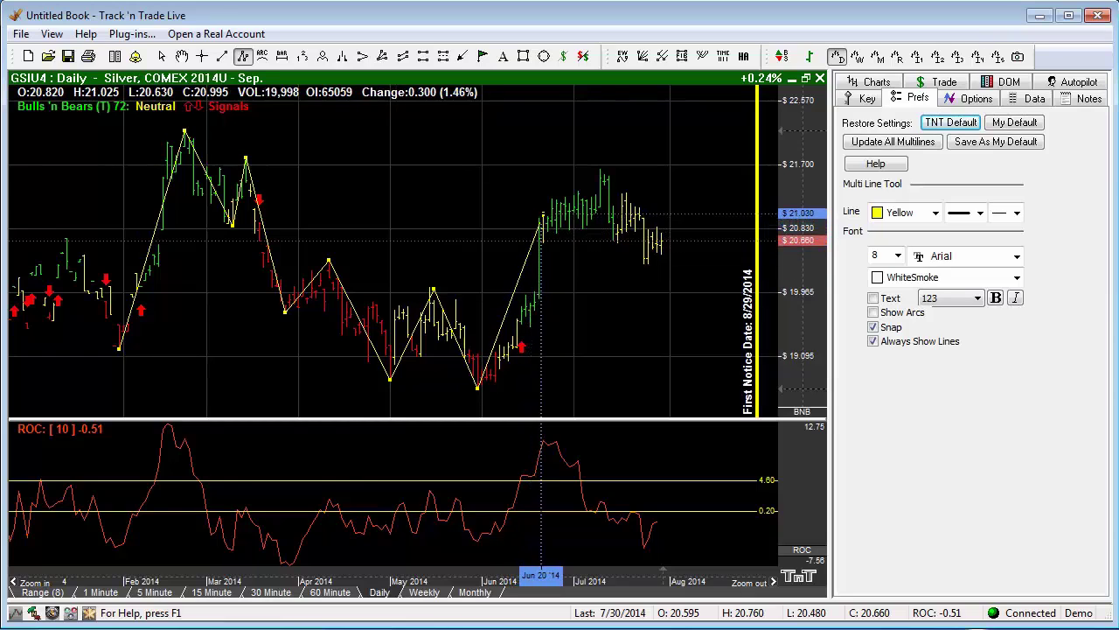
{"action": "left_click", "coordinate": [542, 215]}
{"action": "left_click", "coordinate": [569, 287]}
{"action": "left_click", "coordinate": [583, 274]}
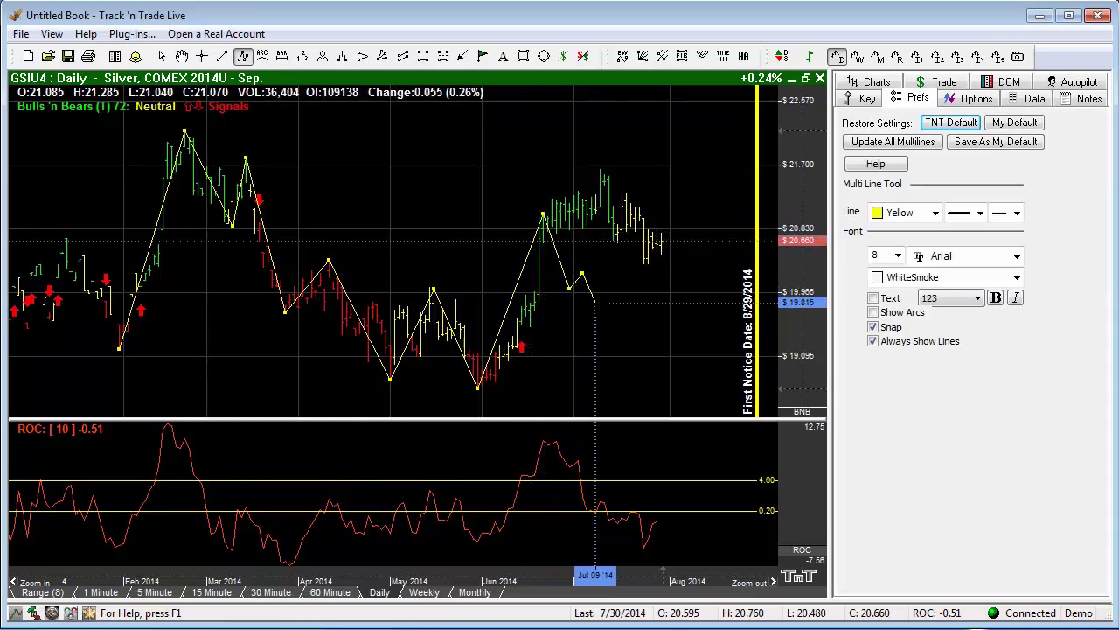
{"action": "left_click", "coordinate": [595, 306]}
{"action": "left_click", "coordinate": [607, 294]}
{"action": "left_click", "coordinate": [634, 278]}
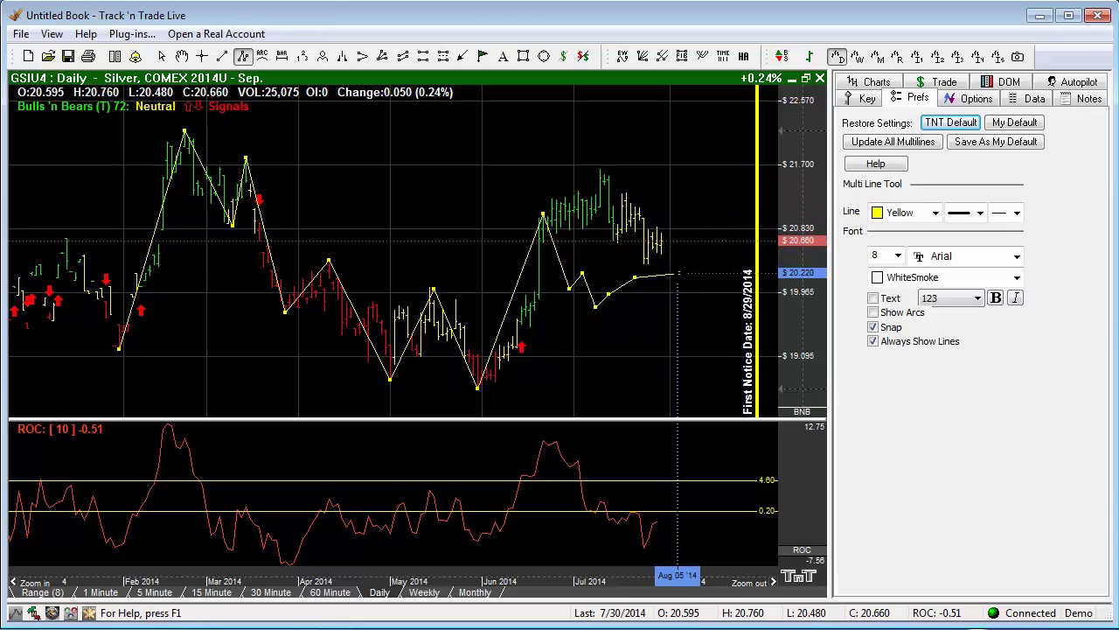
End the zigzag, enable Show Arcs and numbered Text labels 1–16, and nudge point 8 slightly left
{"action": "double_click", "coordinate": [679, 273]}
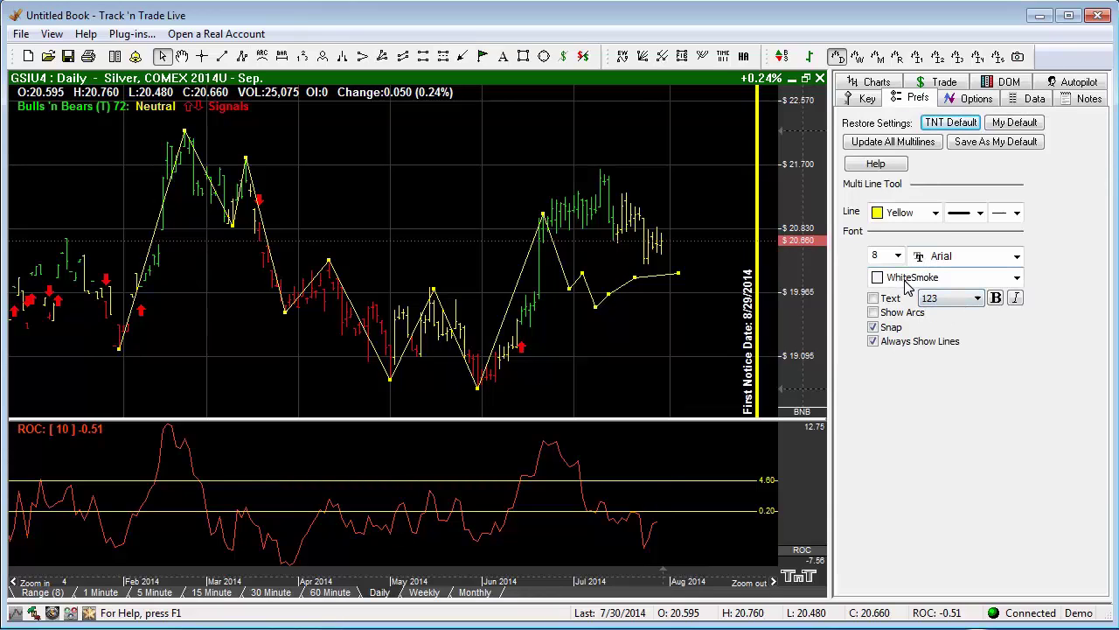
{"action": "left_click", "coordinate": [873, 313]}
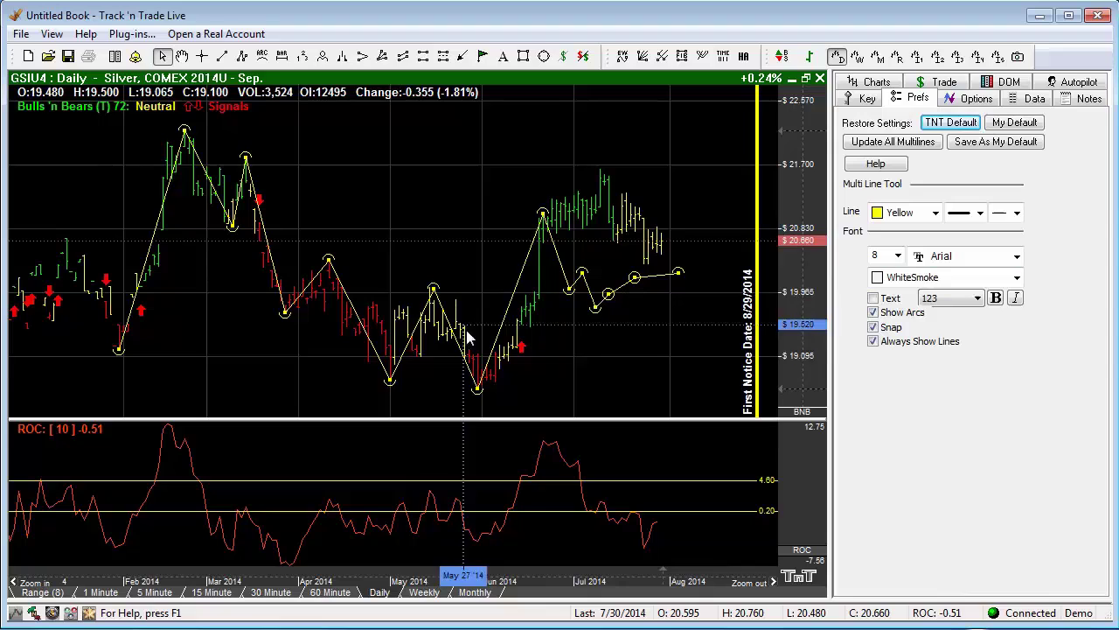
{"action": "left_click", "coordinate": [874, 299]}
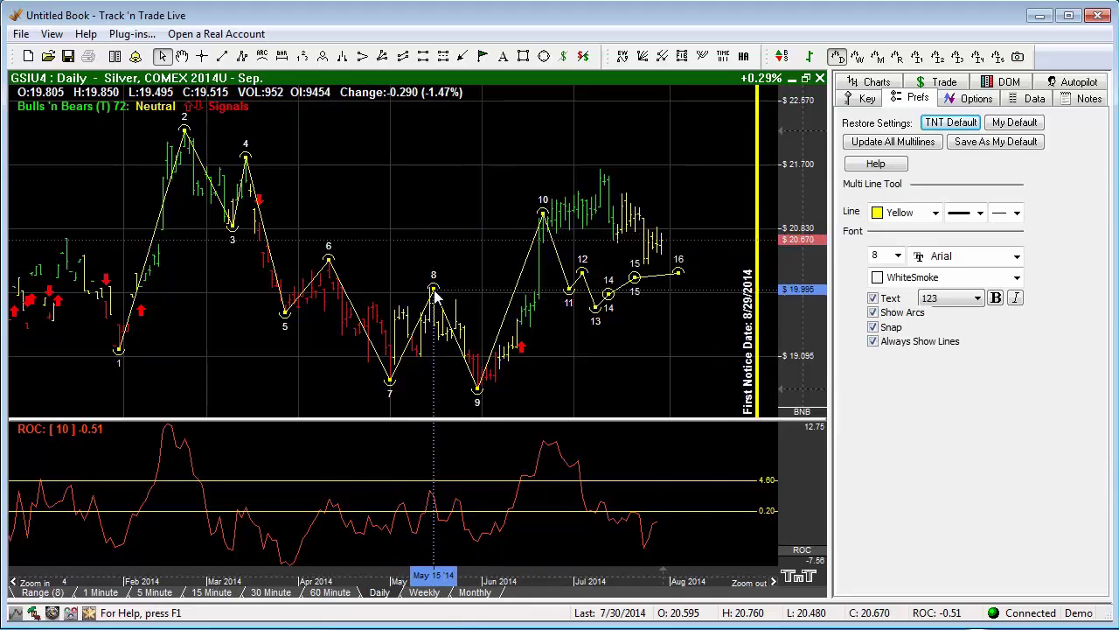
{"action": "left_click_drag", "start_coordinate": [434, 290], "coordinate": [429, 287]}
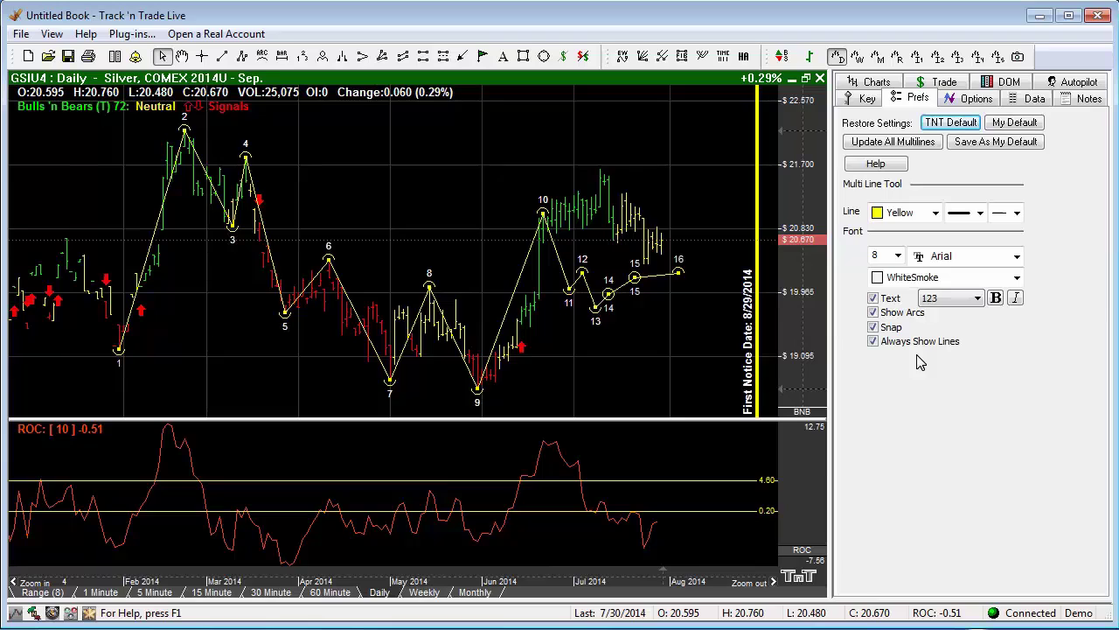
Toggle Always Show Lines off and back on, then delete the numbered zigzag via its context menu
{"action": "left_click", "coordinate": [873, 342]}
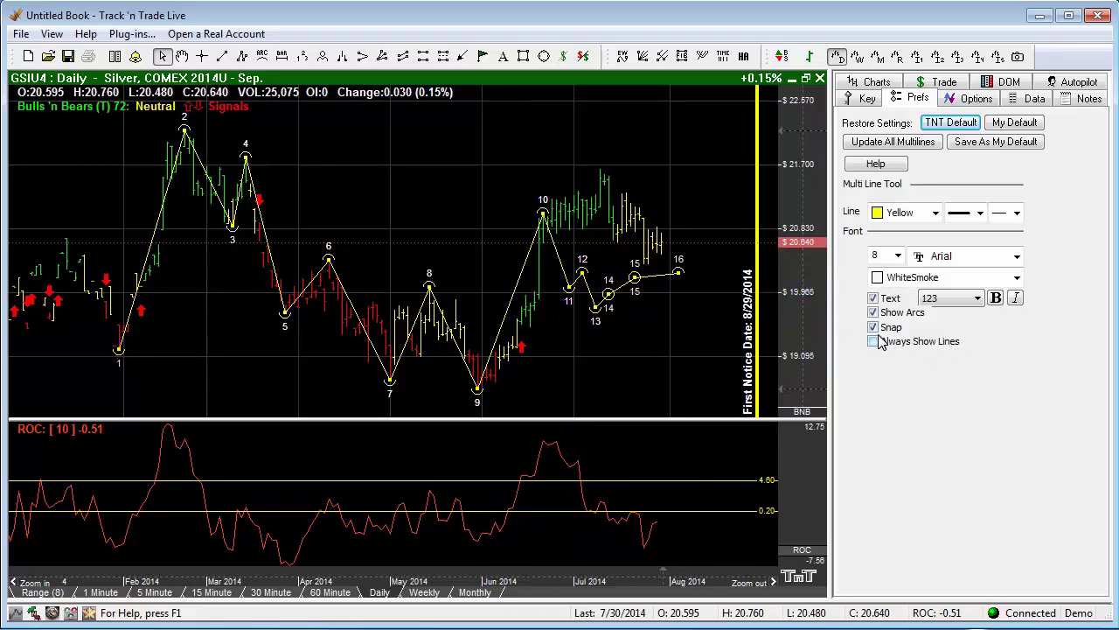
{"action": "left_click", "coordinate": [470, 222]}
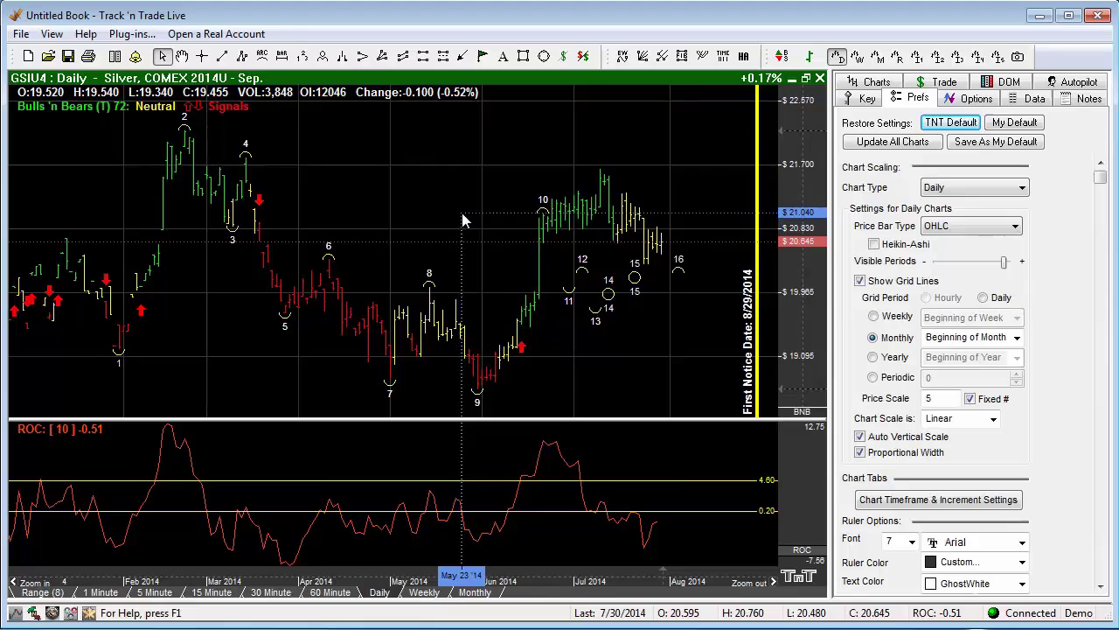
{"action": "left_click", "coordinate": [285, 319]}
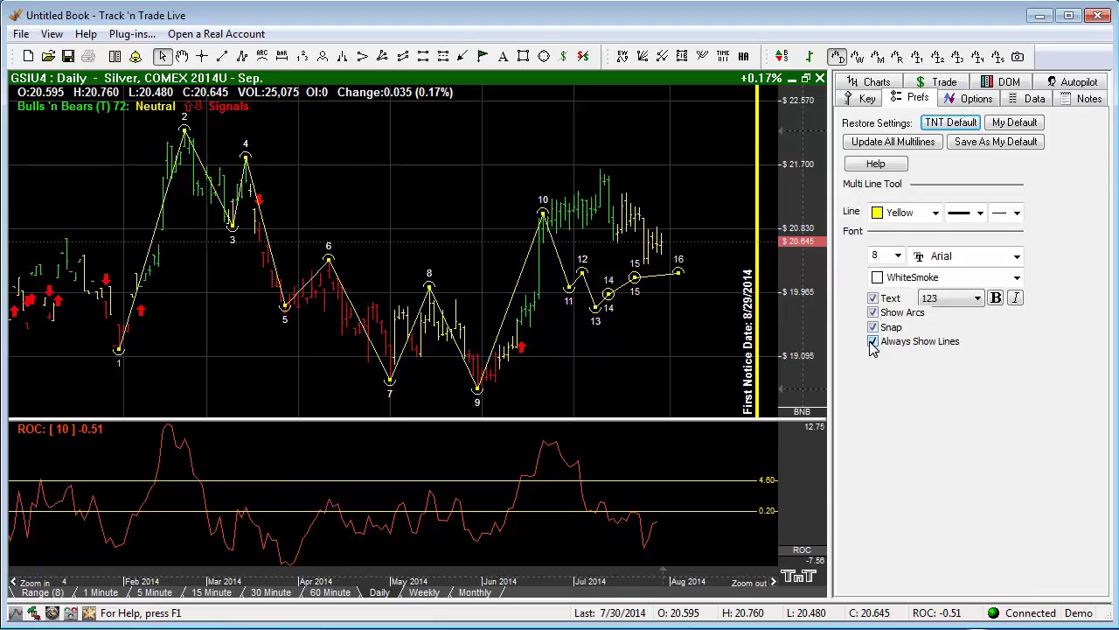
{"action": "left_click", "coordinate": [447, 214]}
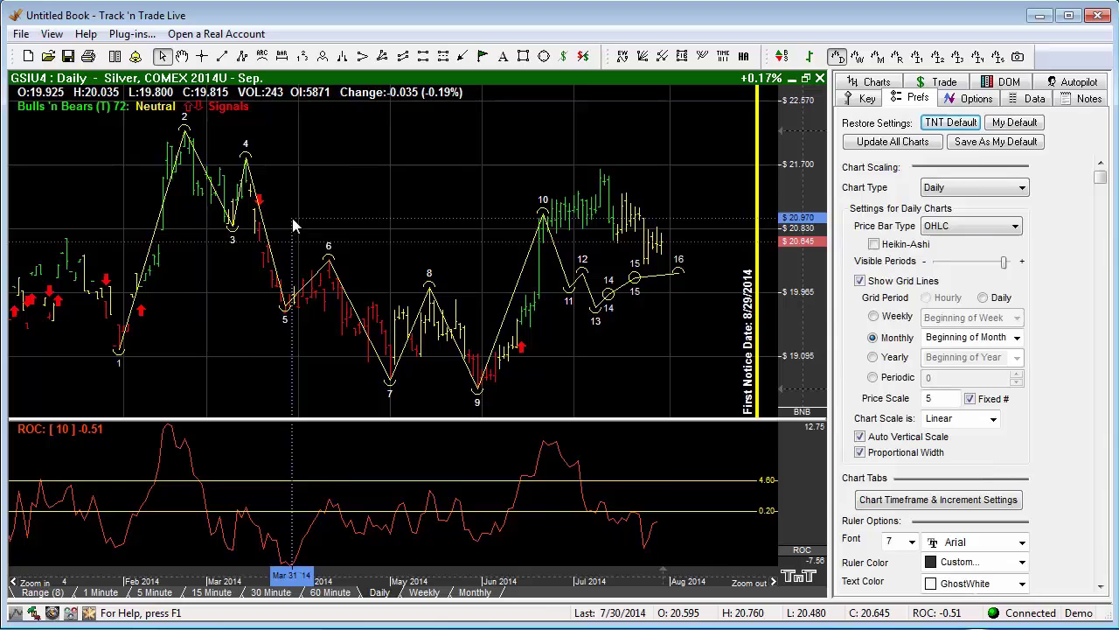
{"action": "right_click", "coordinate": [266, 236]}
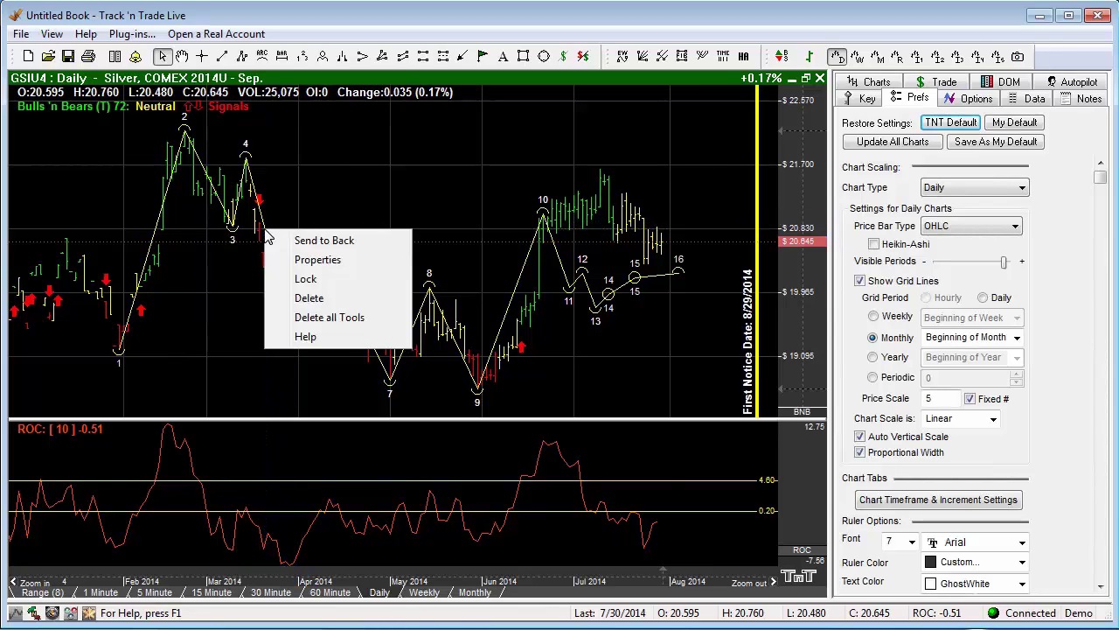
{"action": "left_click", "coordinate": [308, 297]}
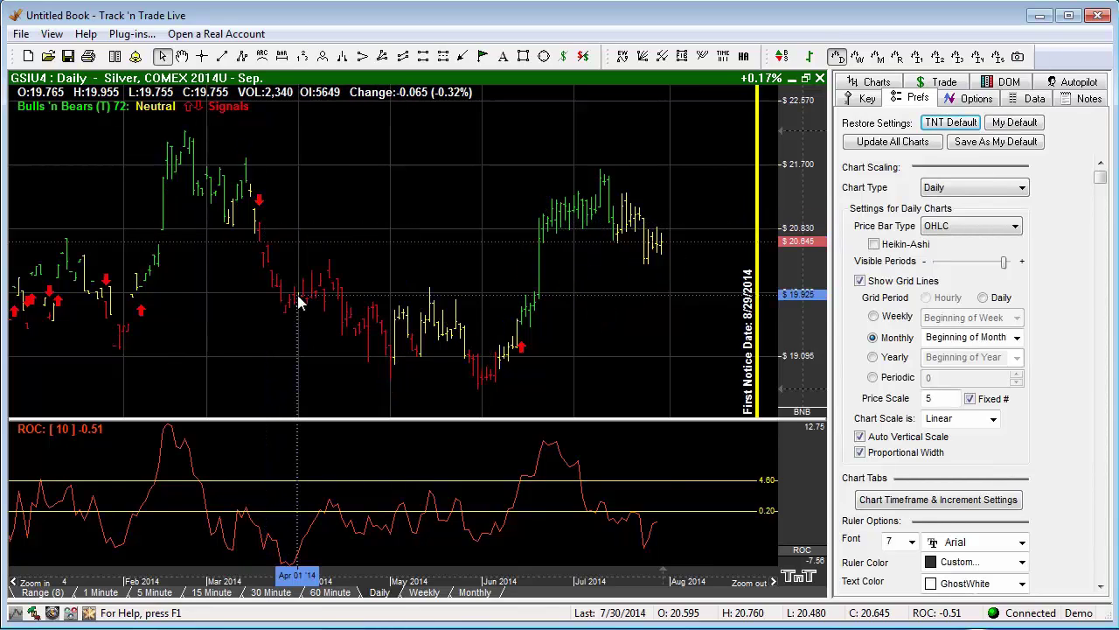